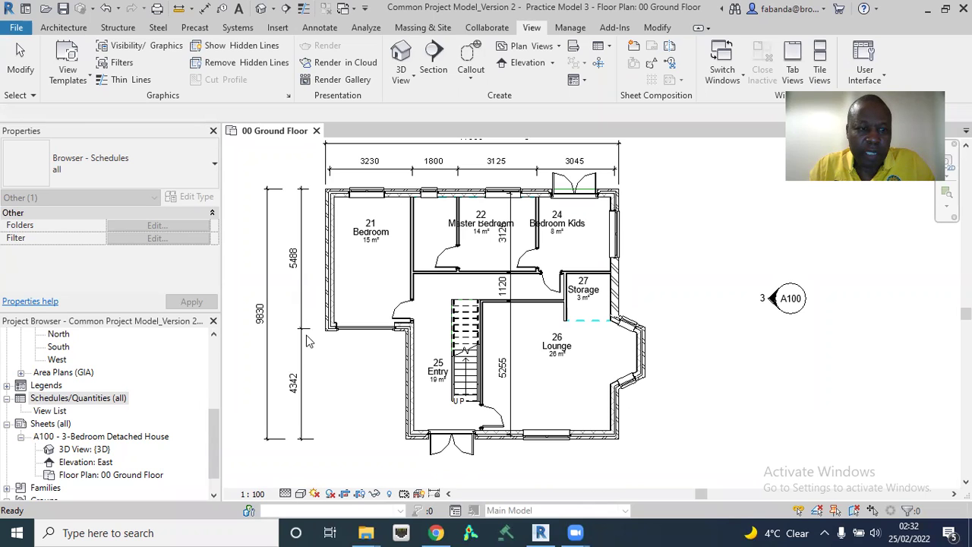
Step: Create a new Schedule/Quantities table for the Rooms category
left_click(601, 46)
left_click(621, 70)
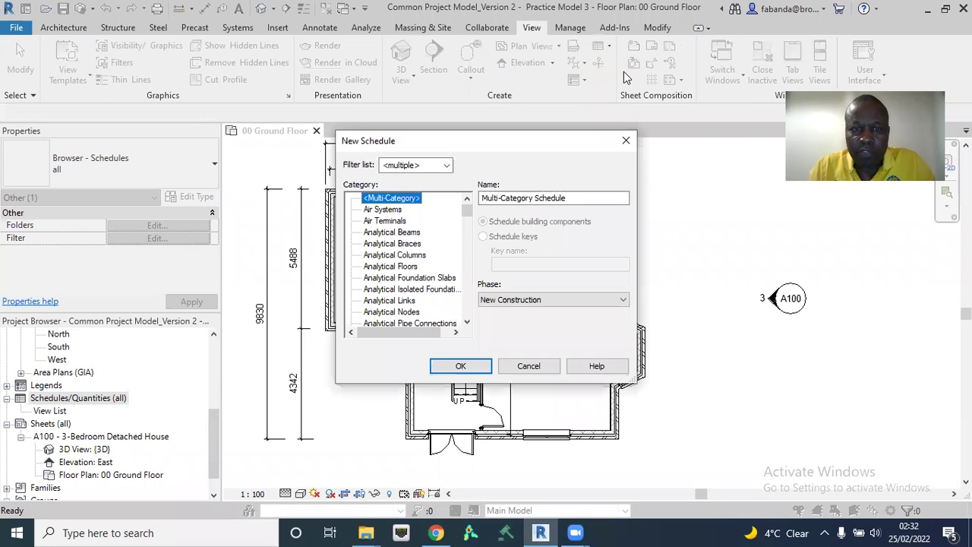
left_click_drag(468, 219, 452, 287)
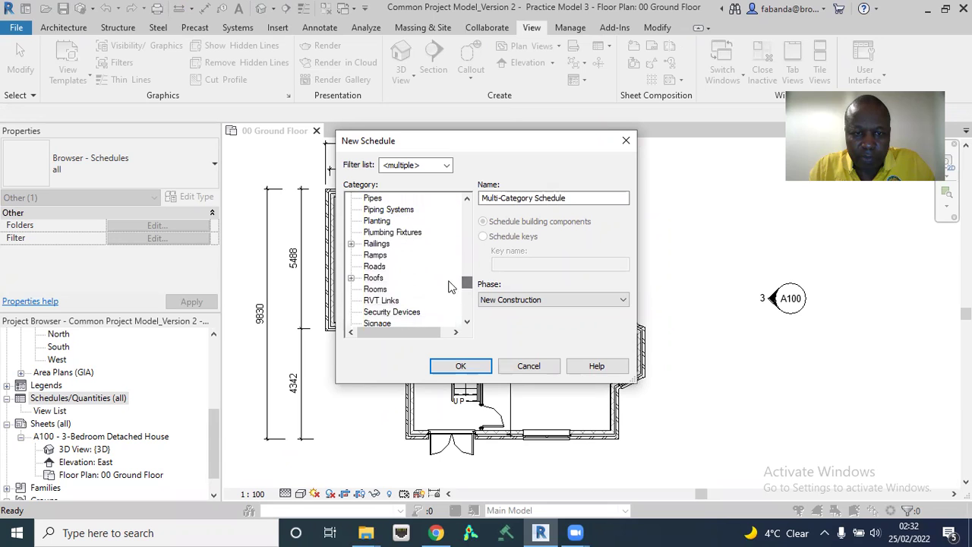
left_click(378, 290)
left_click(460, 366)
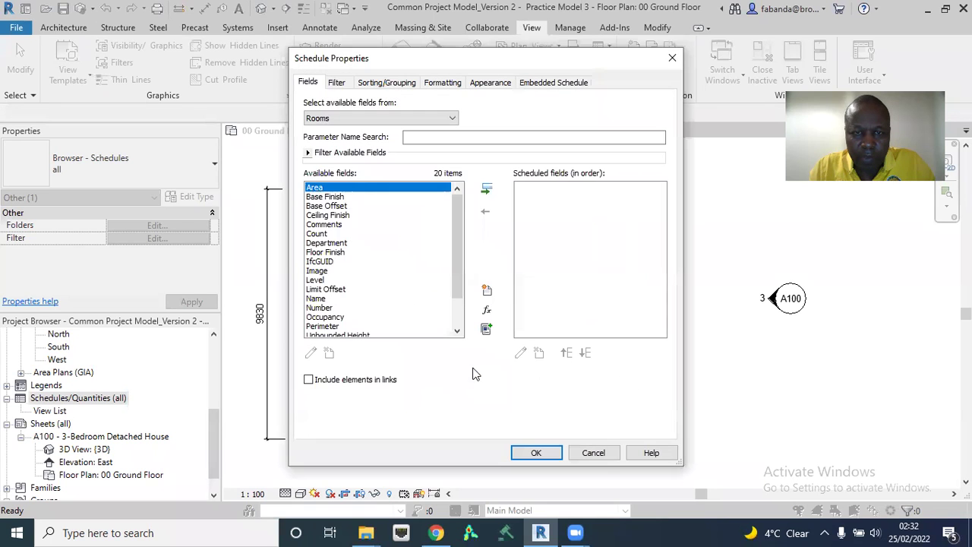
Step: Add the Area, Name and Number fields, ordered Number, Name, Area, and create the schedule
left_click(486, 189)
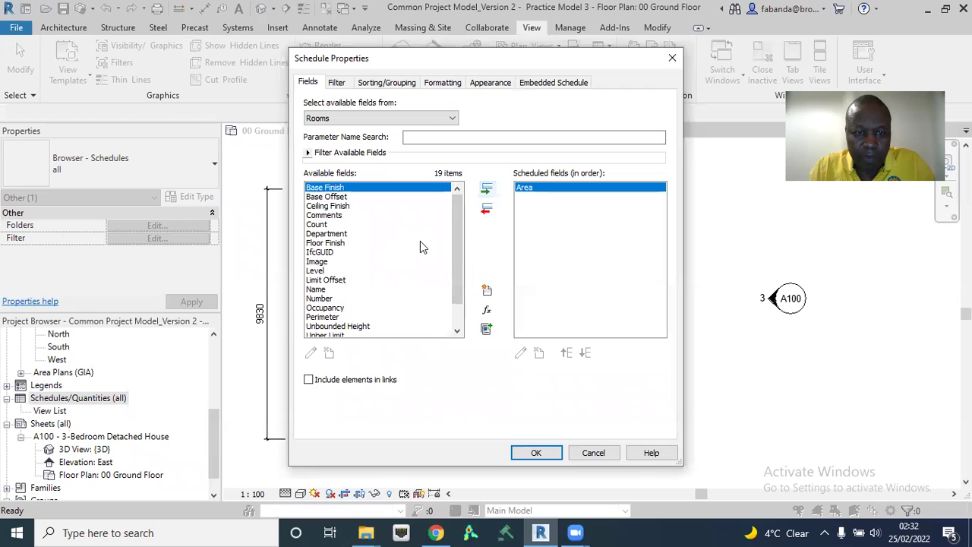
left_click(326, 289)
left_click(486, 189)
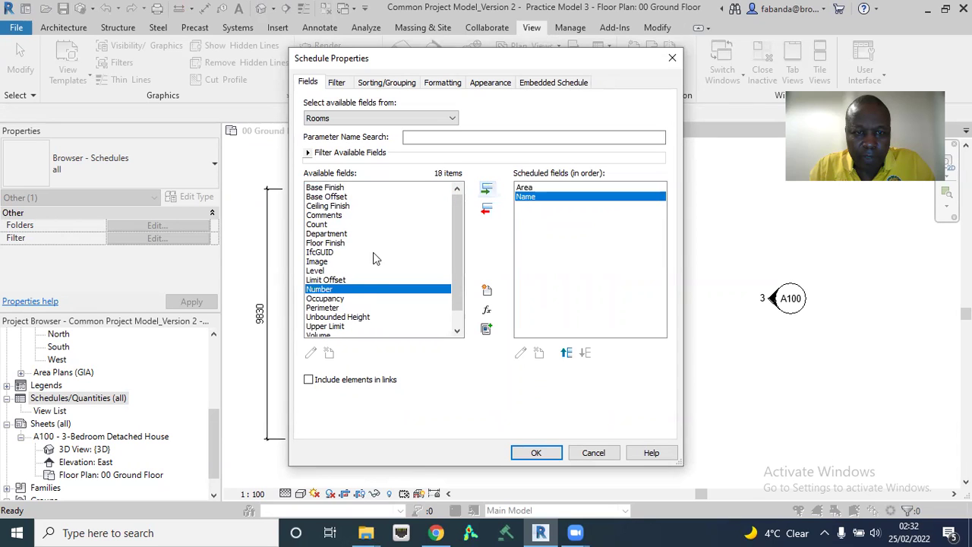
left_click(487, 189)
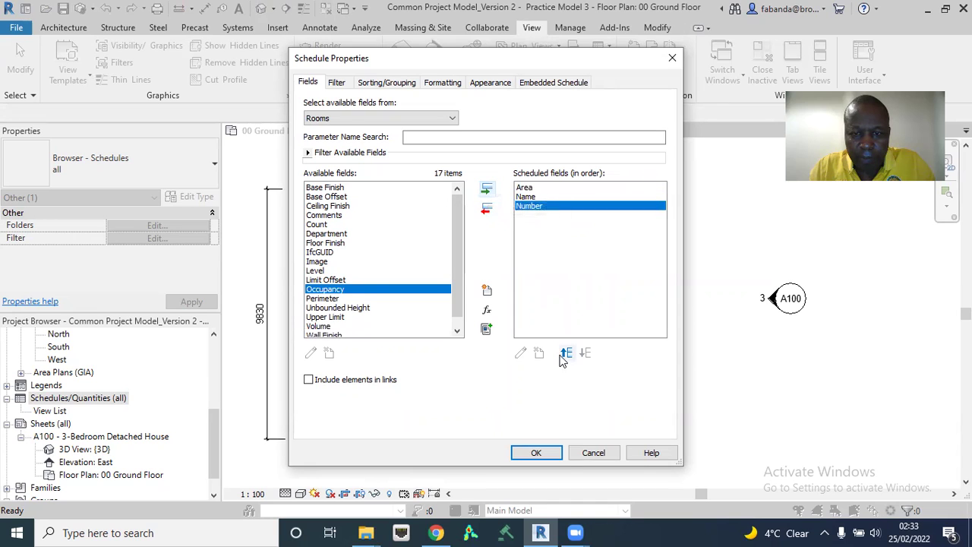
left_click(566, 354)
left_click(531, 205)
left_click(524, 188)
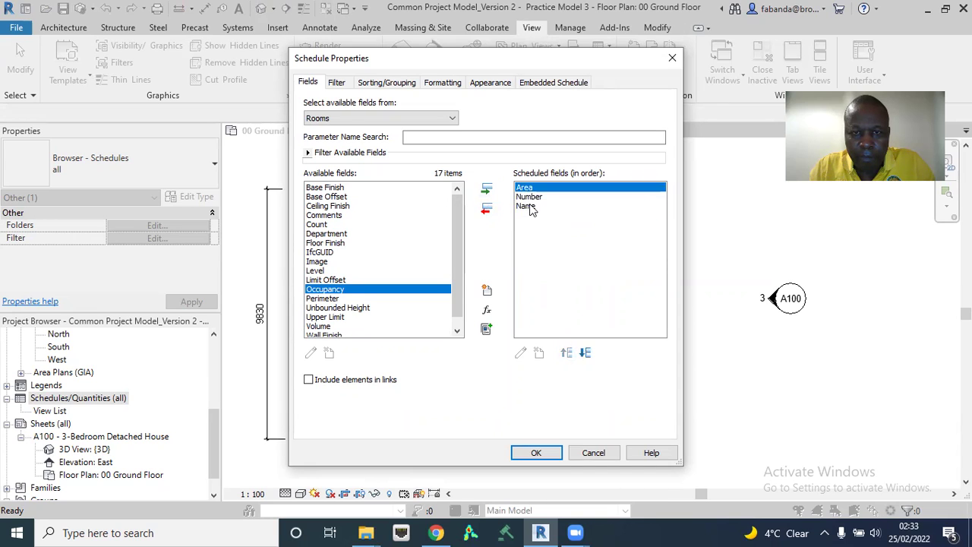
left_click(585, 353)
left_click(584, 353)
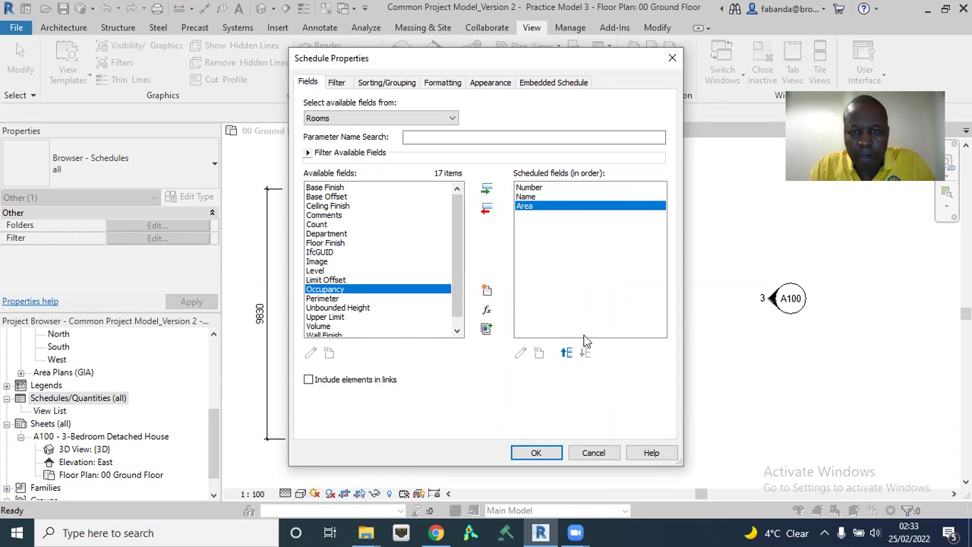
left_click(535, 453)
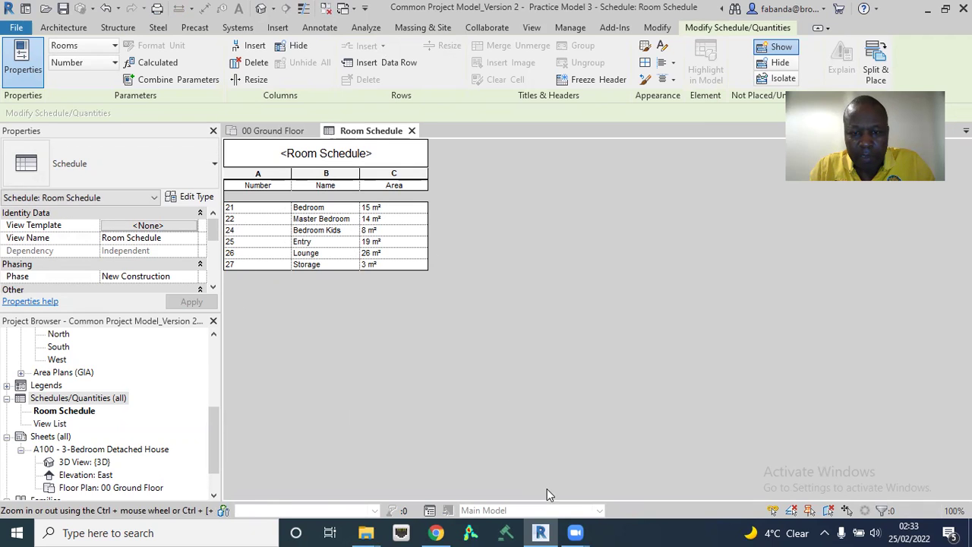
Step: Review rooms 21–27 in the schedule, then switch back to the 00 Ground Floor plan
left_click(267, 131)
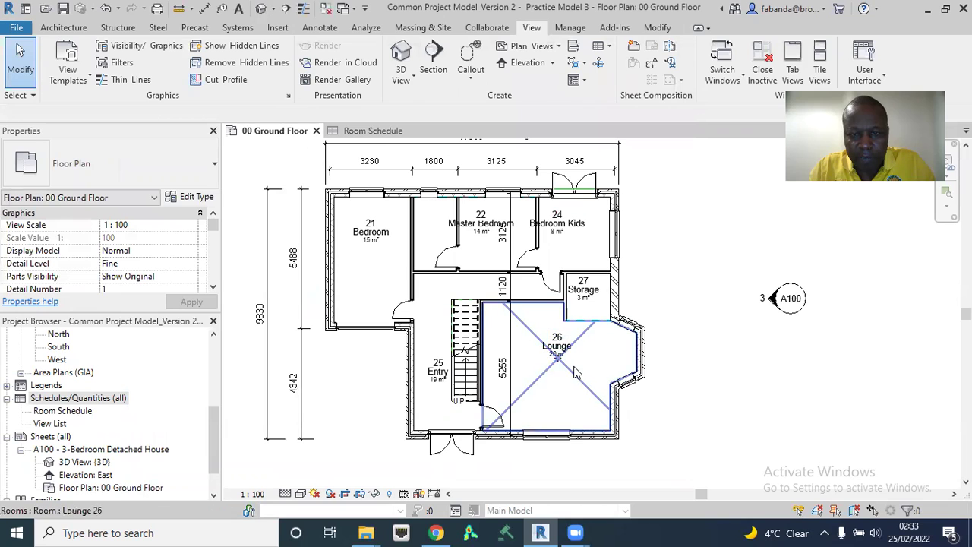
Step: Delete room 26 (Lounge), then room 25 (Entry), from the floor plan
left_click(575, 372)
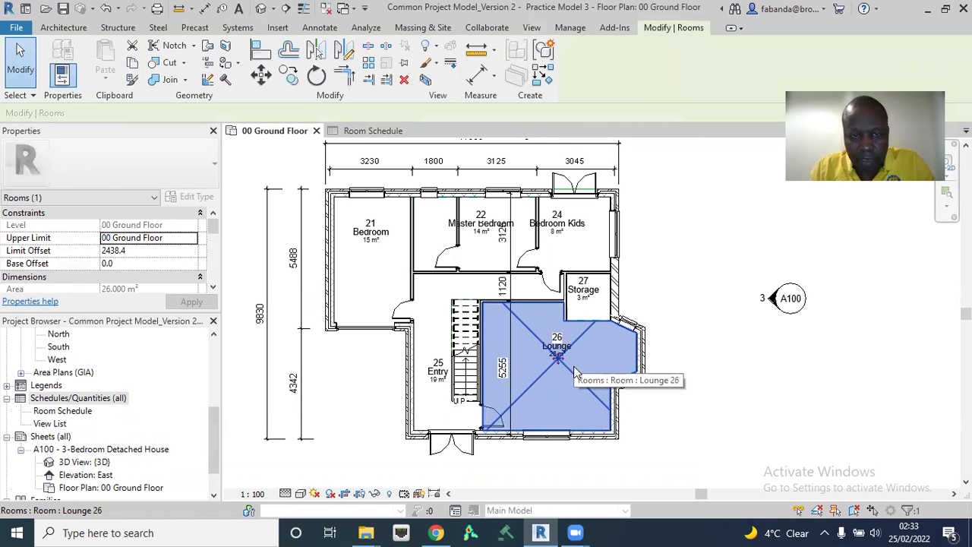
key("Delete")
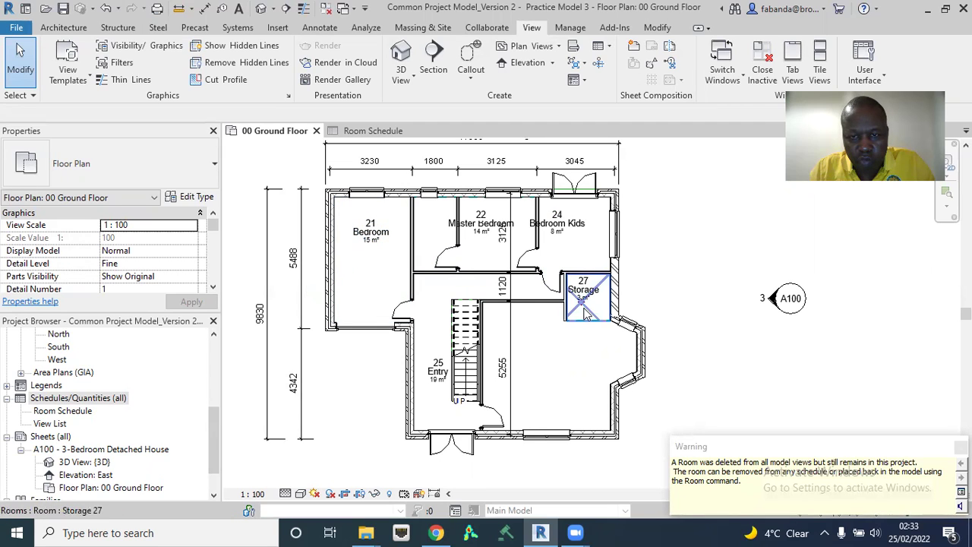
left_click(436, 392)
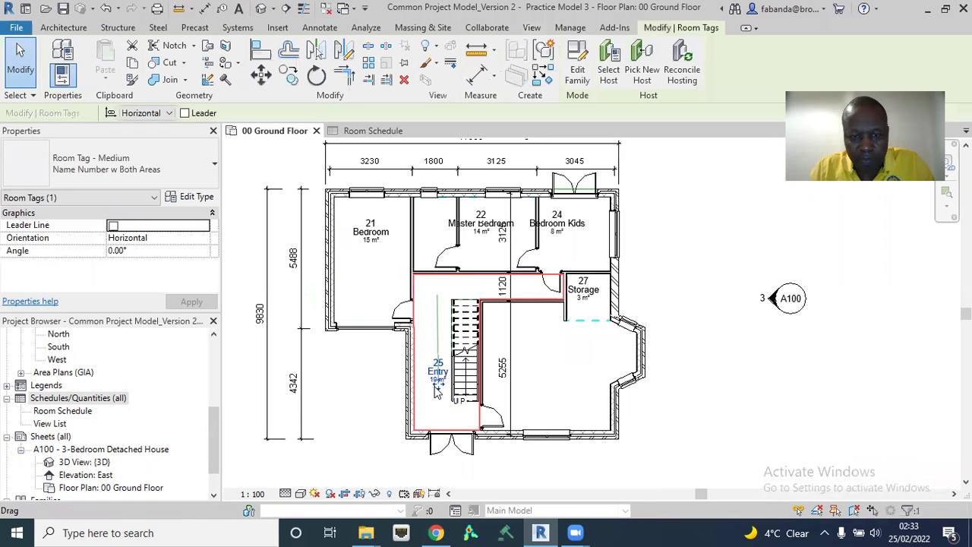
left_click(474, 417)
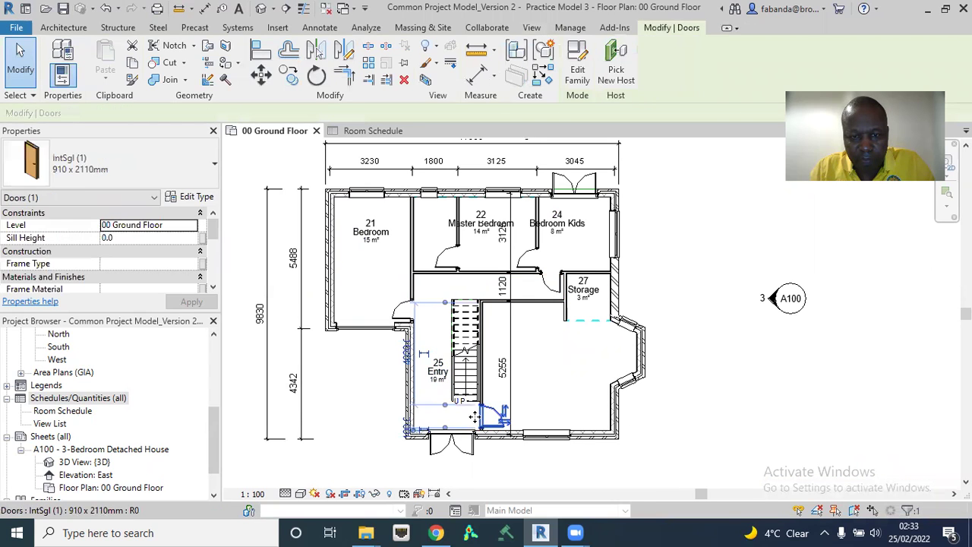
left_click(418, 342)
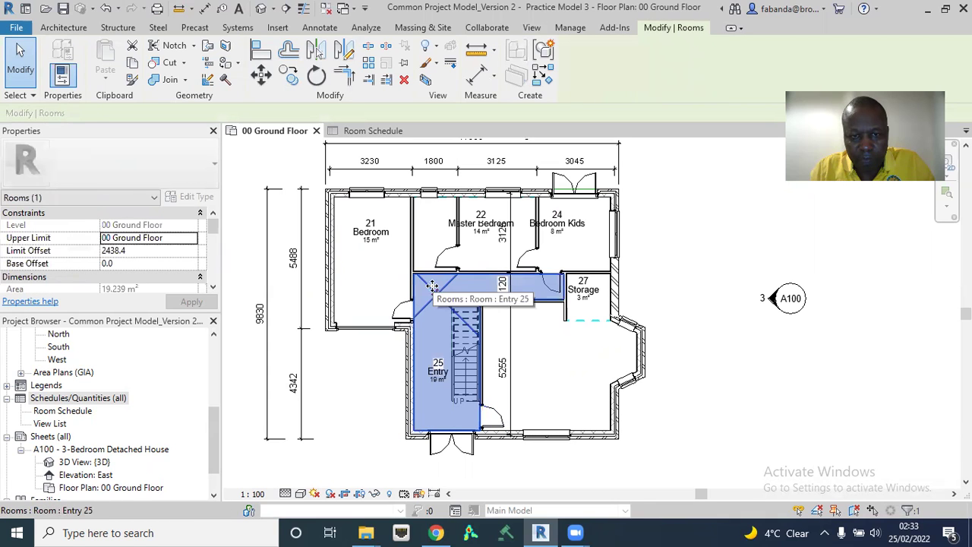
key("Delete")
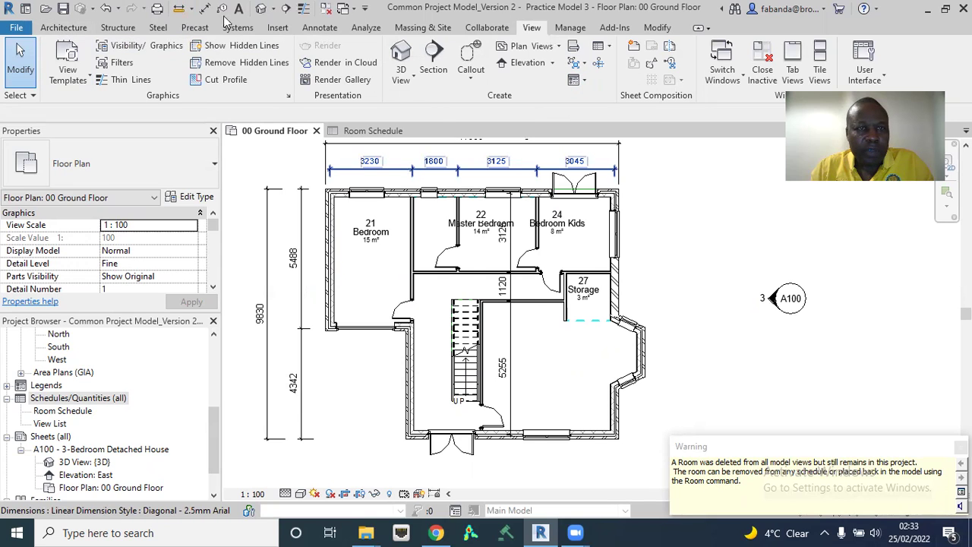
Step: Use the Architecture Room tool to place rooms 28 and 29 in the lounge and hall spaces
left_click(325, 31)
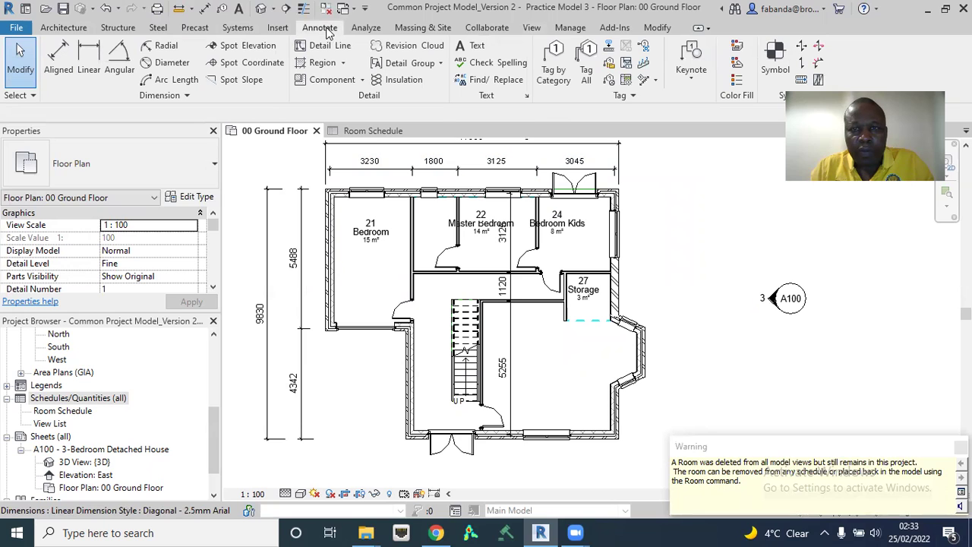
left_click(63, 27)
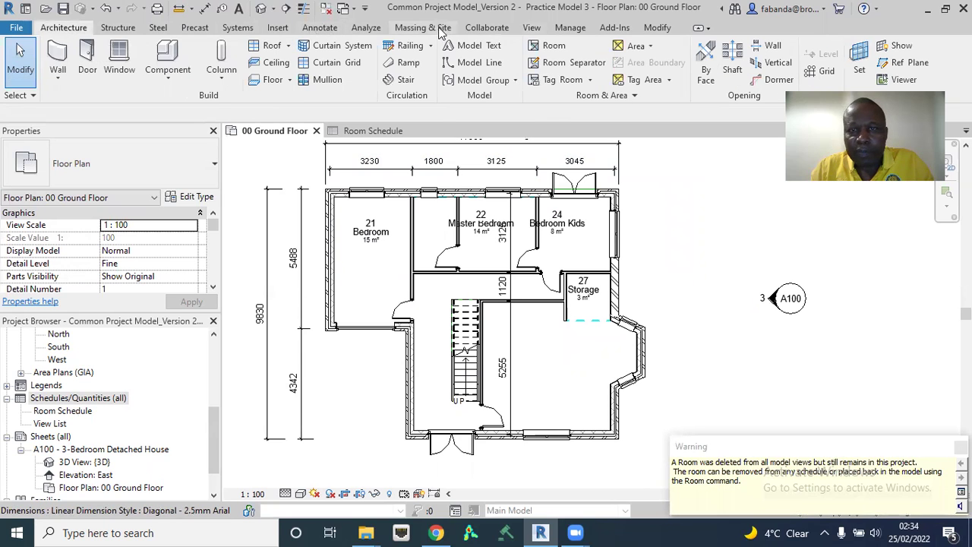
left_click(541, 47)
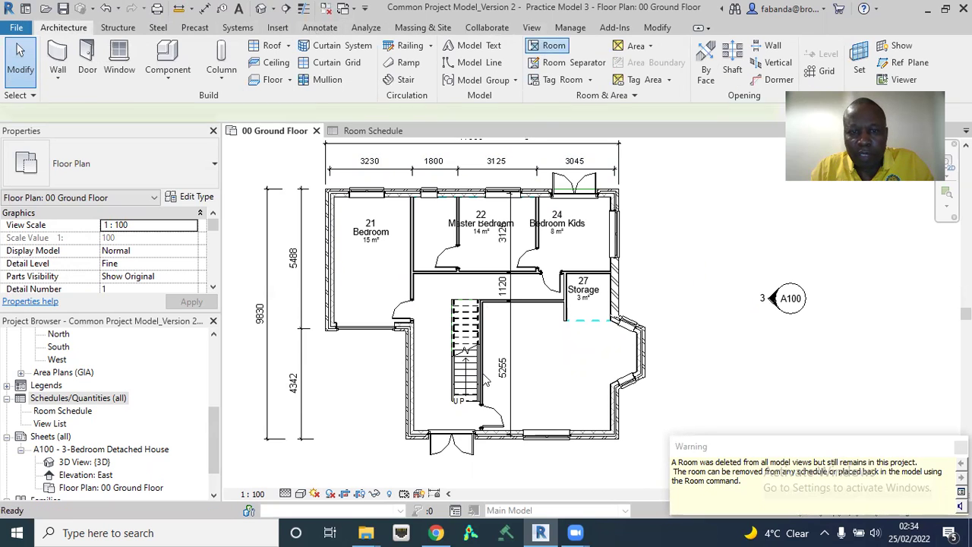
left_click(561, 388)
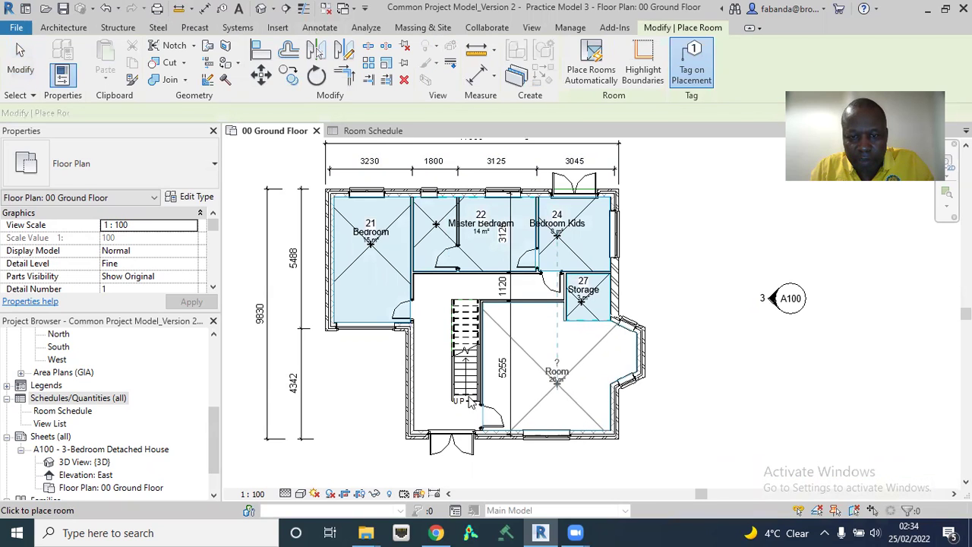
left_click(444, 307)
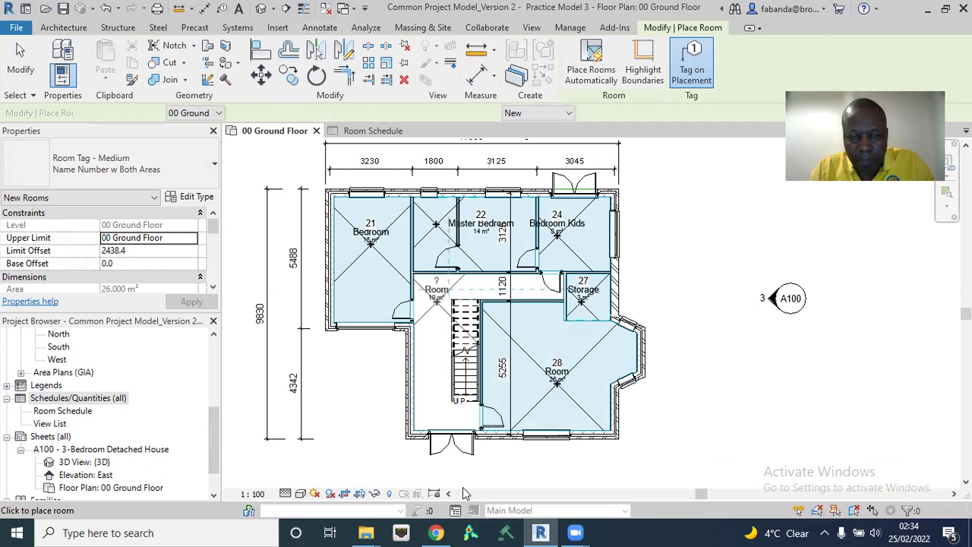
key("Escape")
key("Escape")
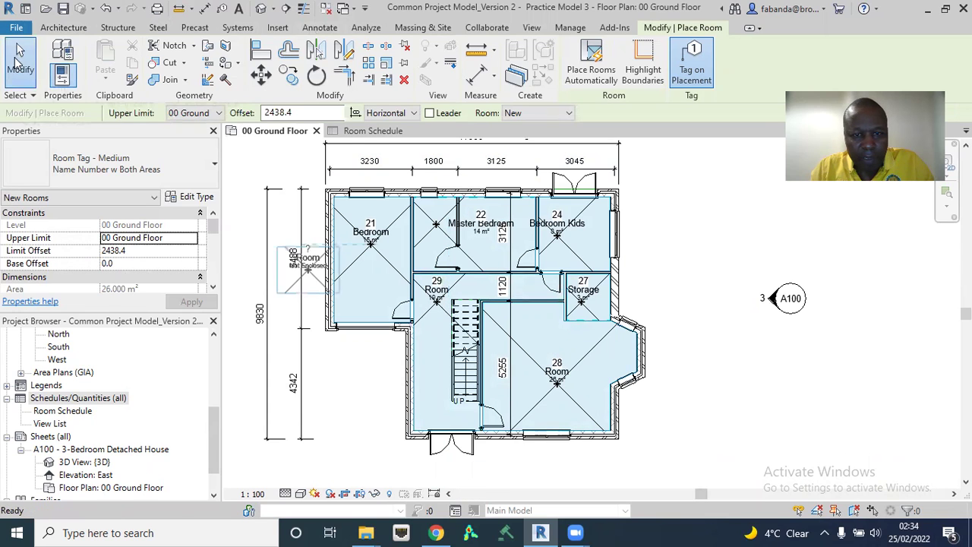
Step: Rename room 28 to Lounge through its tag label
left_click(557, 377)
left_click(557, 373)
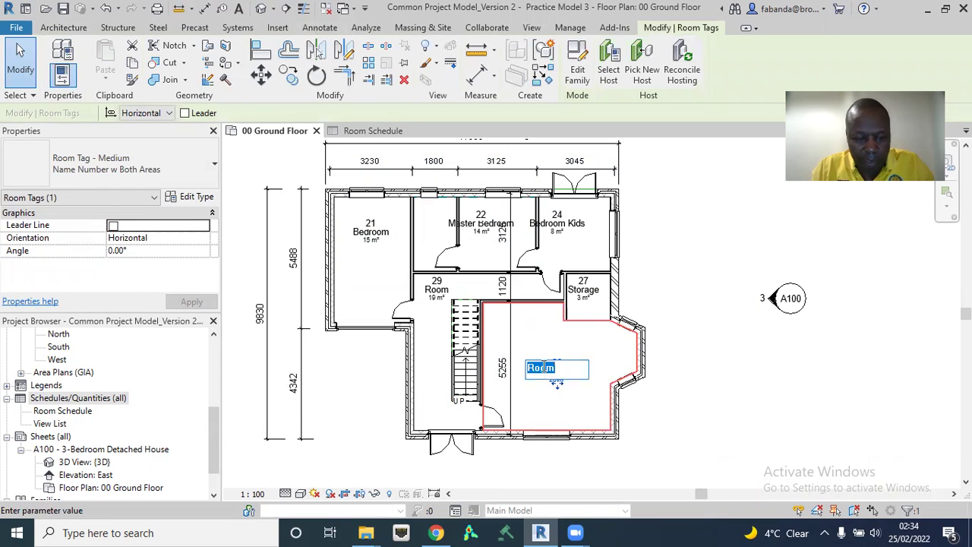
type("Lounge")
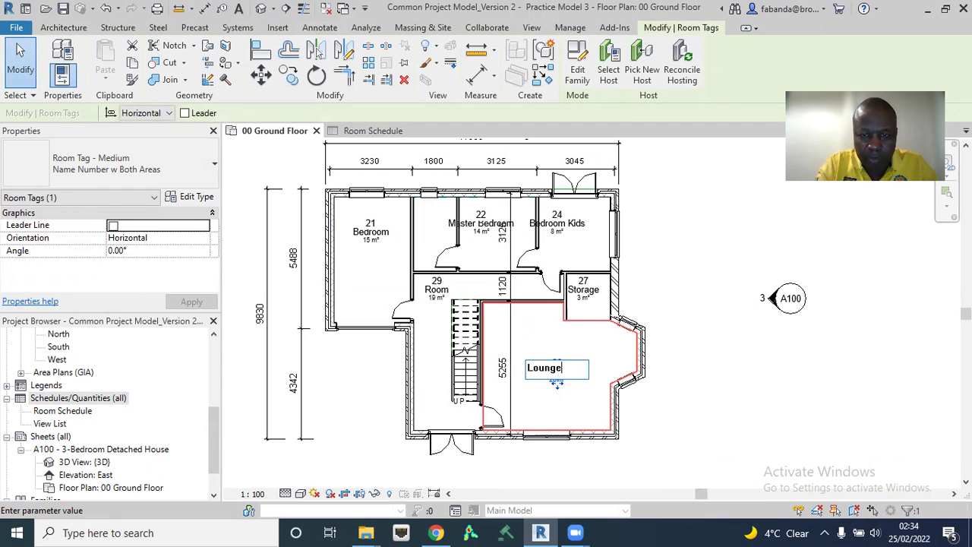
key("Return")
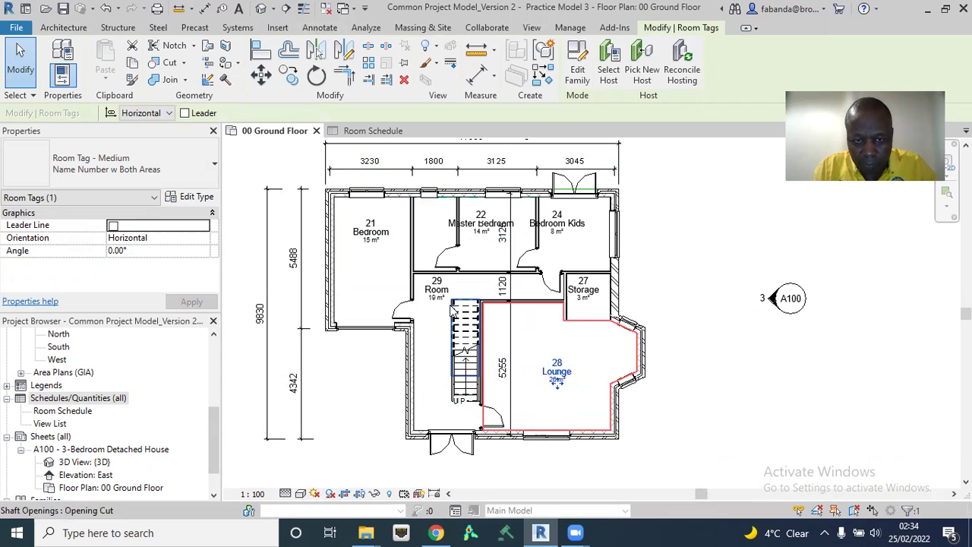
Step: Rename room 29 to Entry through its tag label and clear the selection
left_click(438, 294)
left_click(435, 289)
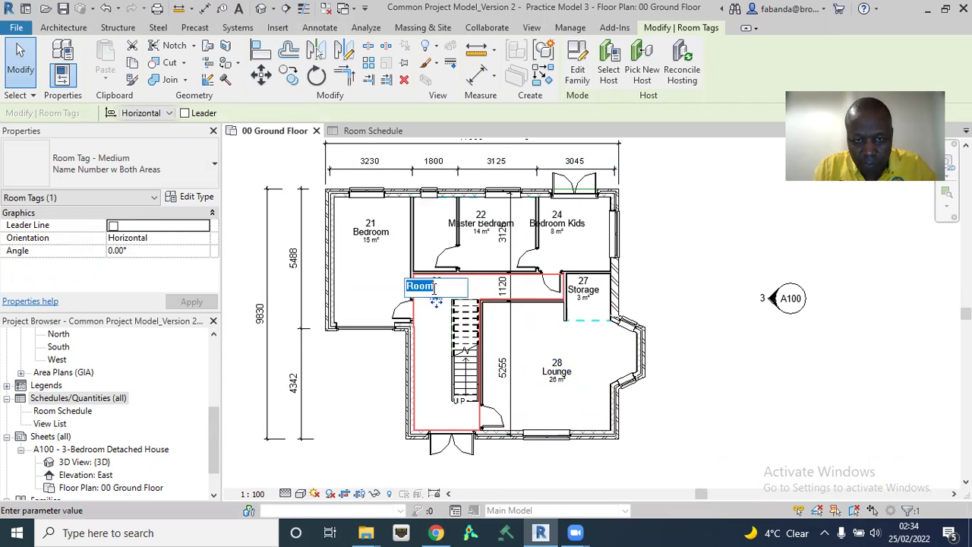
type("Entry")
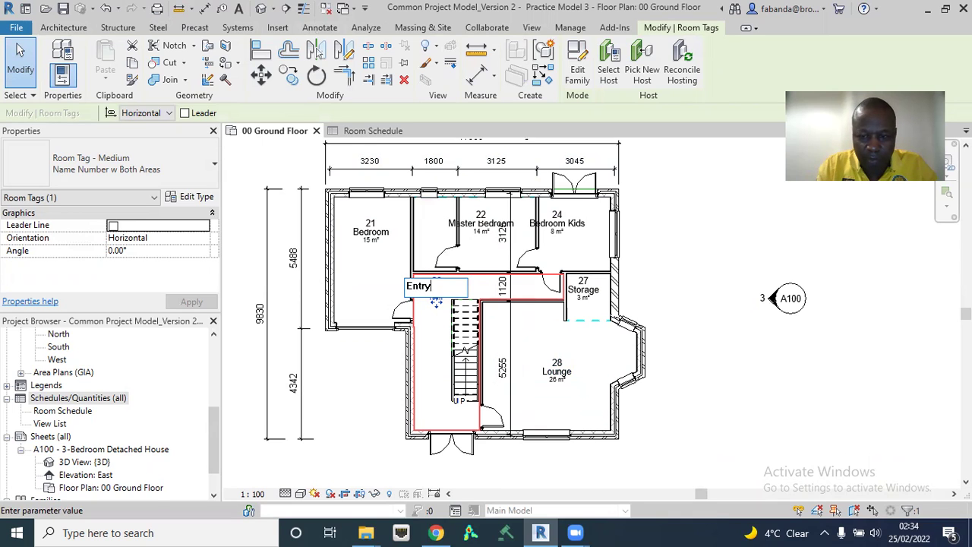
key("Return")
left_click(733, 346)
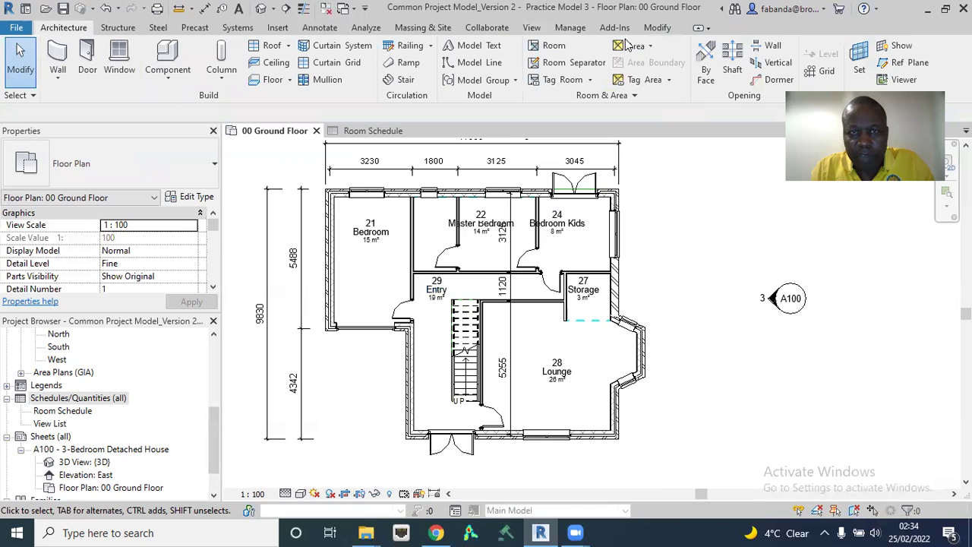
Step: Start another Schedule/Quantities table with the Rooms category, named Room Schedule 2
left_click(532, 28)
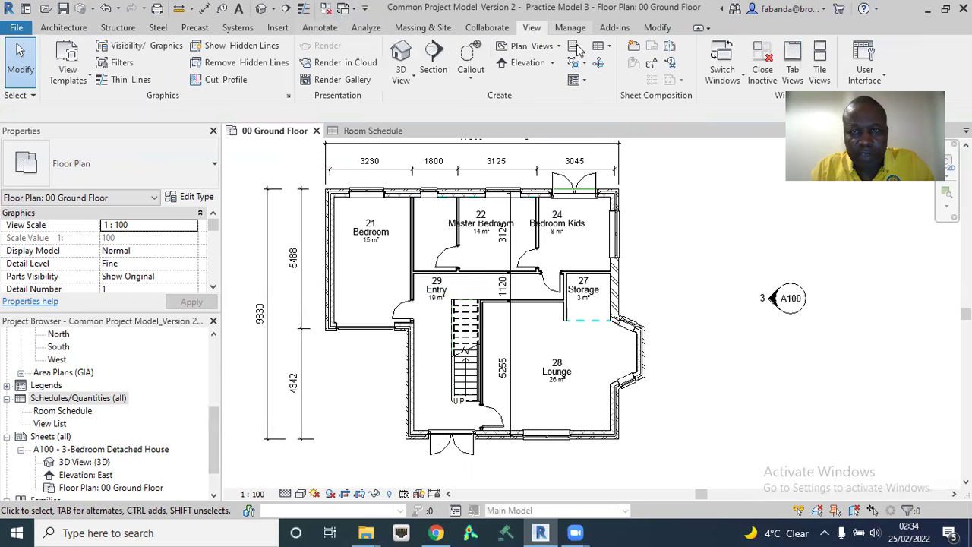
left_click(602, 47)
left_click(641, 75)
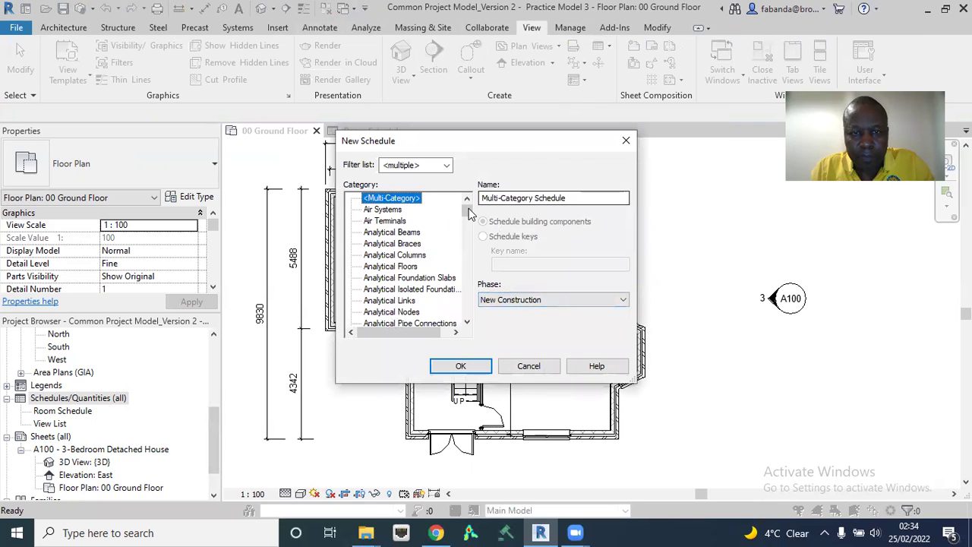
left_click_drag(466, 207, 461, 291)
left_click(375, 202)
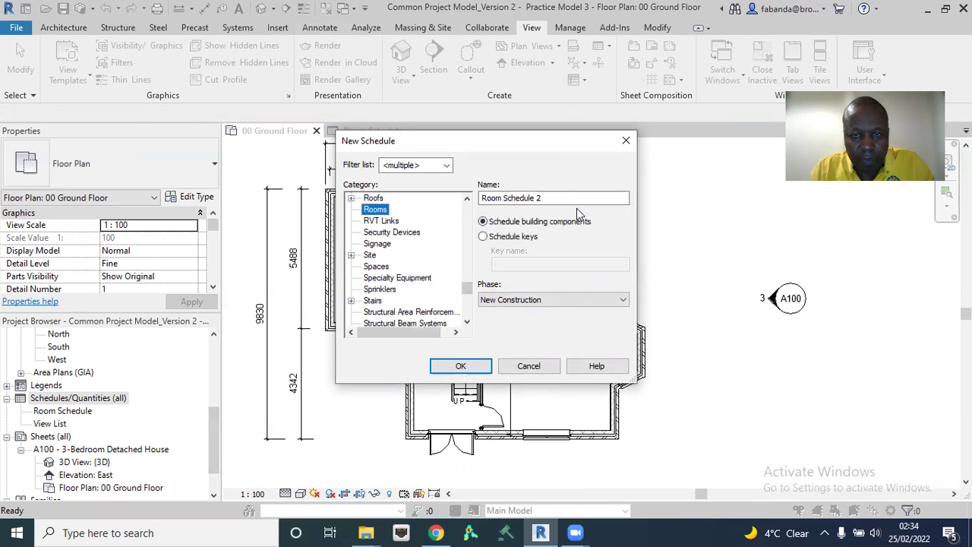
Step: Add the Area, Name and Number fields, move Area to the end, and create Room Schedule 2
left_click(477, 367)
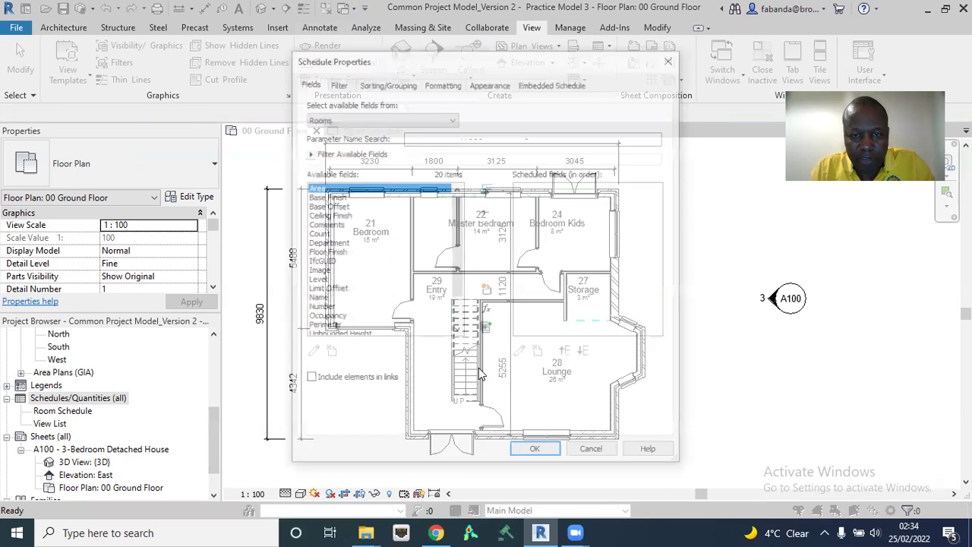
left_click(486, 189)
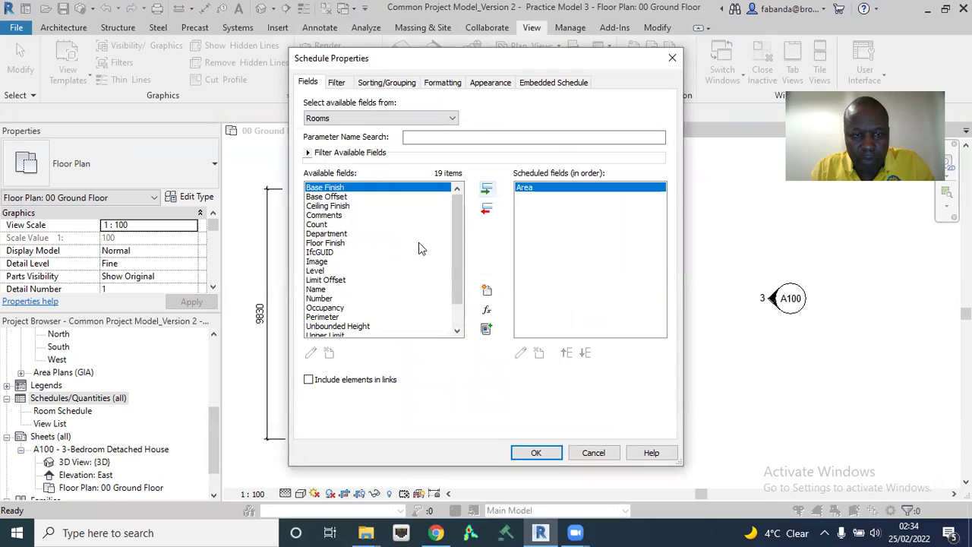
left_click(317, 290)
left_click(486, 189)
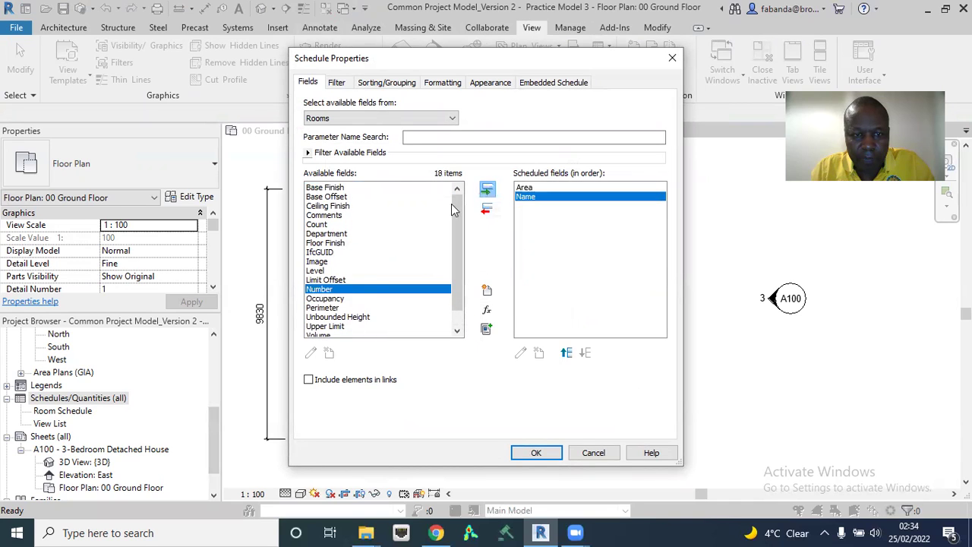
left_click(486, 189)
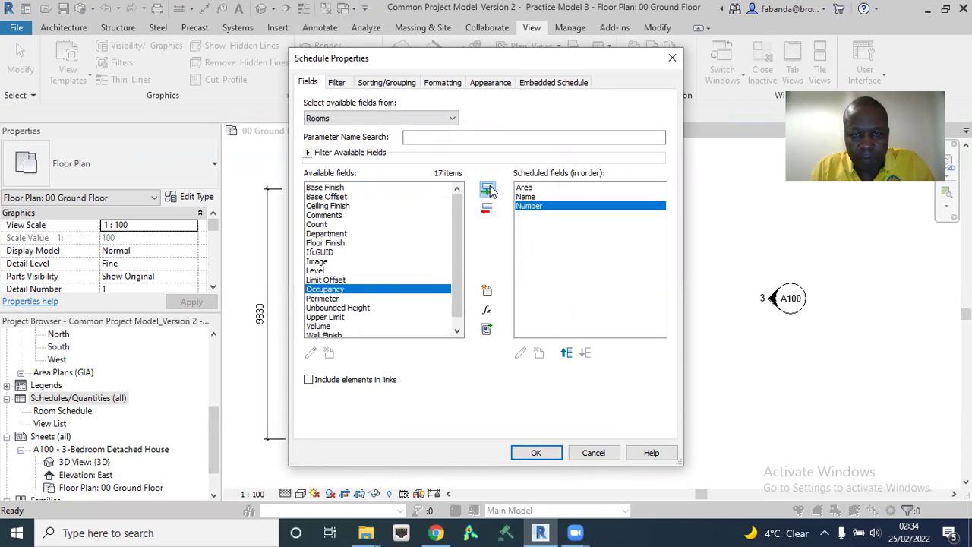
left_click(529, 188)
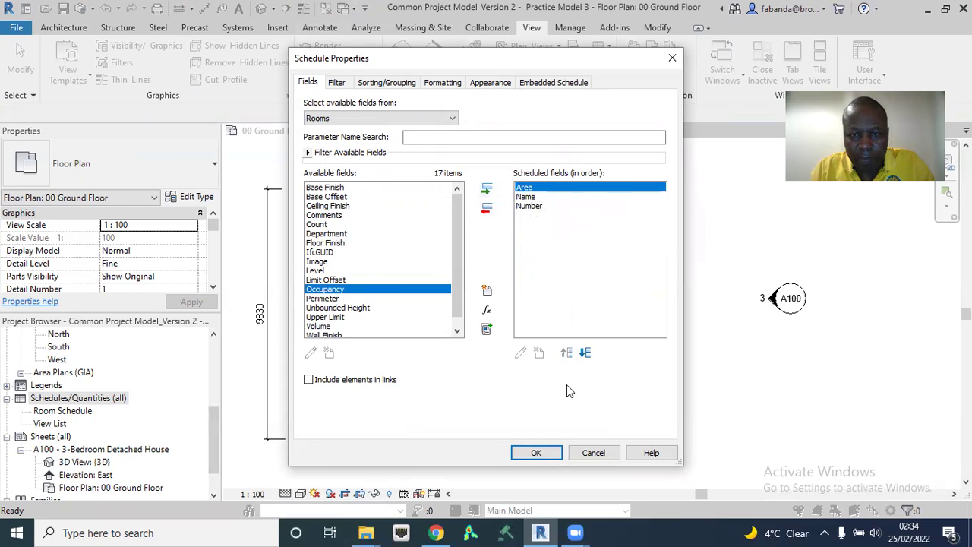
left_click(585, 353)
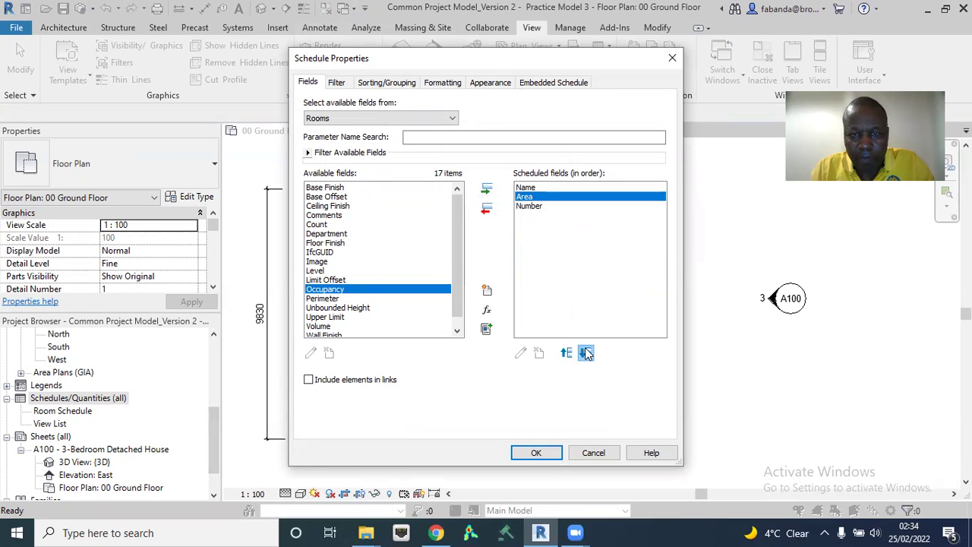
left_click(585, 353)
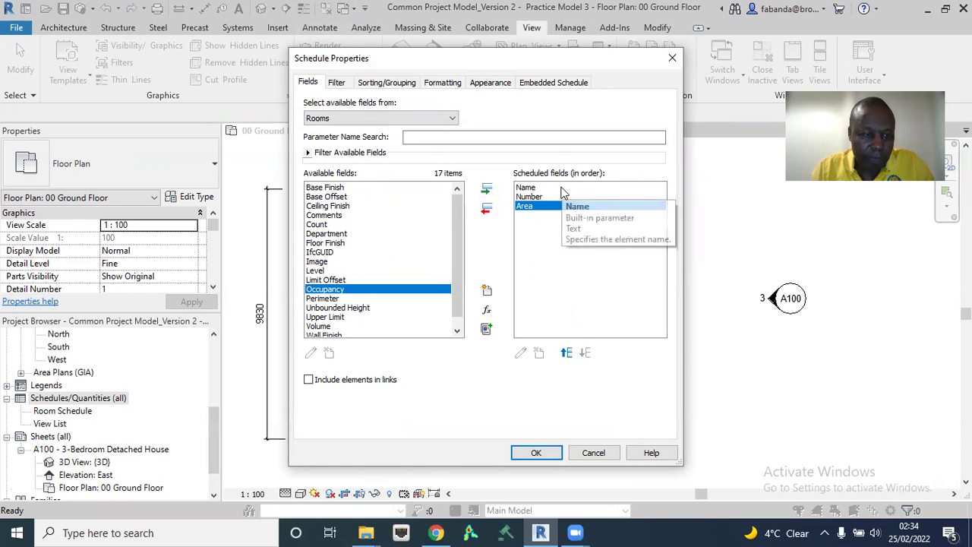
left_click(535, 453)
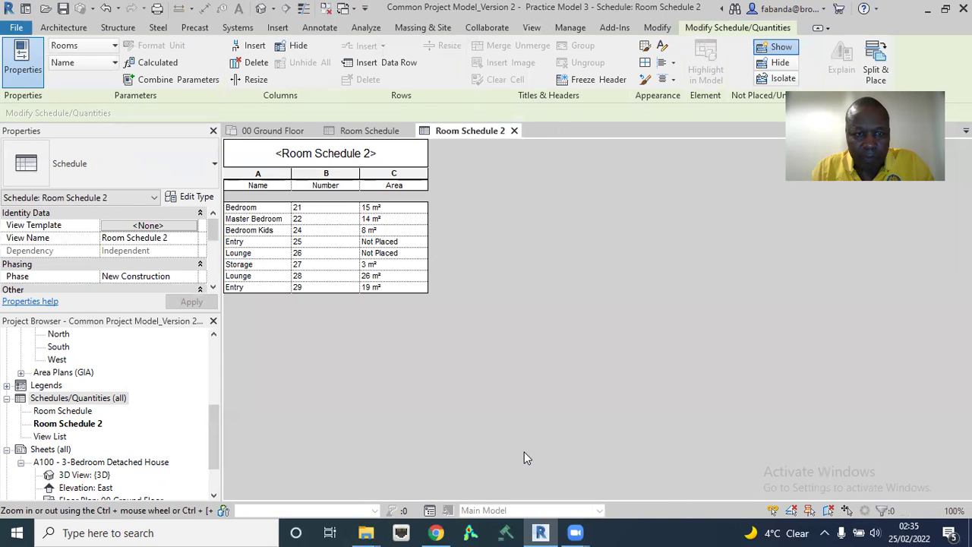
Step: Compare Room Schedule with Room Schedule 2, then right-click its selected Number column
left_click(369, 131)
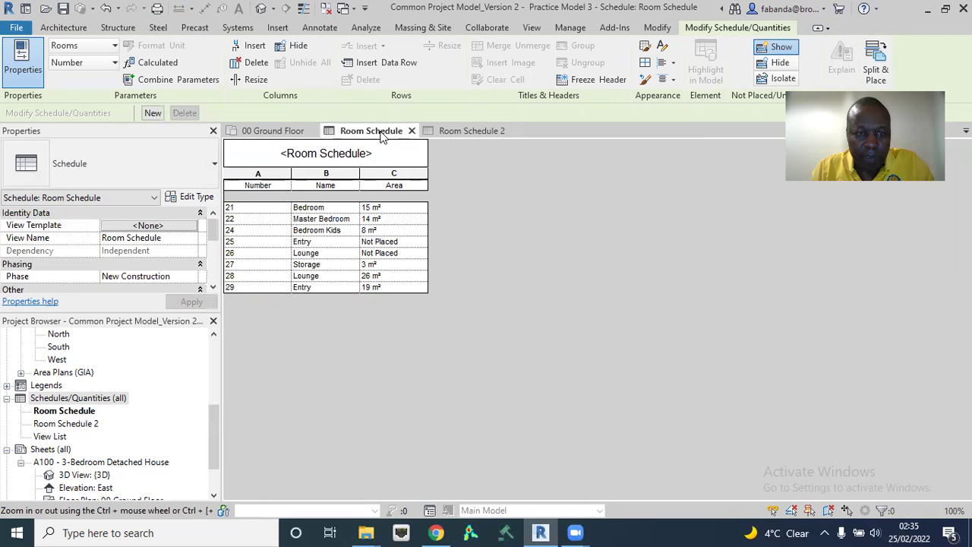
left_click(461, 129)
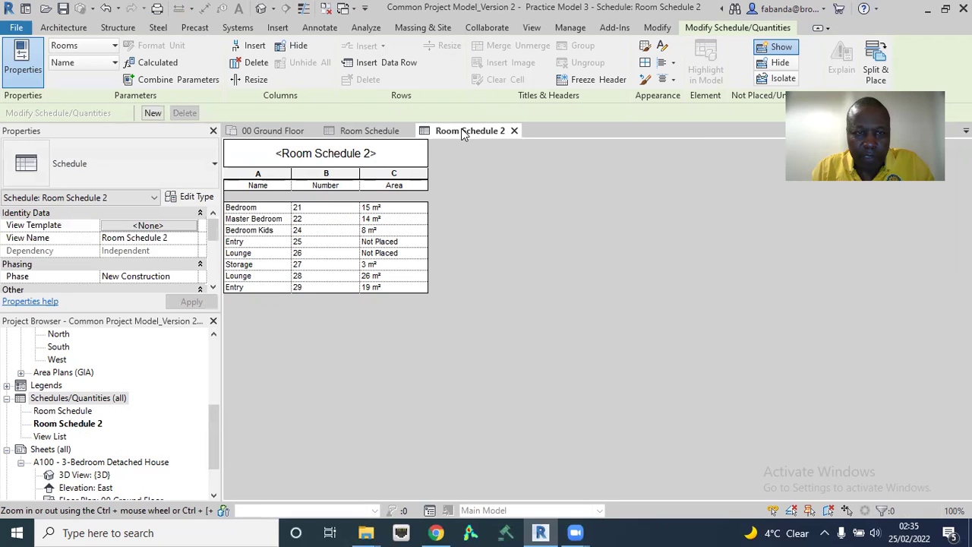
left_click(324, 175)
right_click(324, 177)
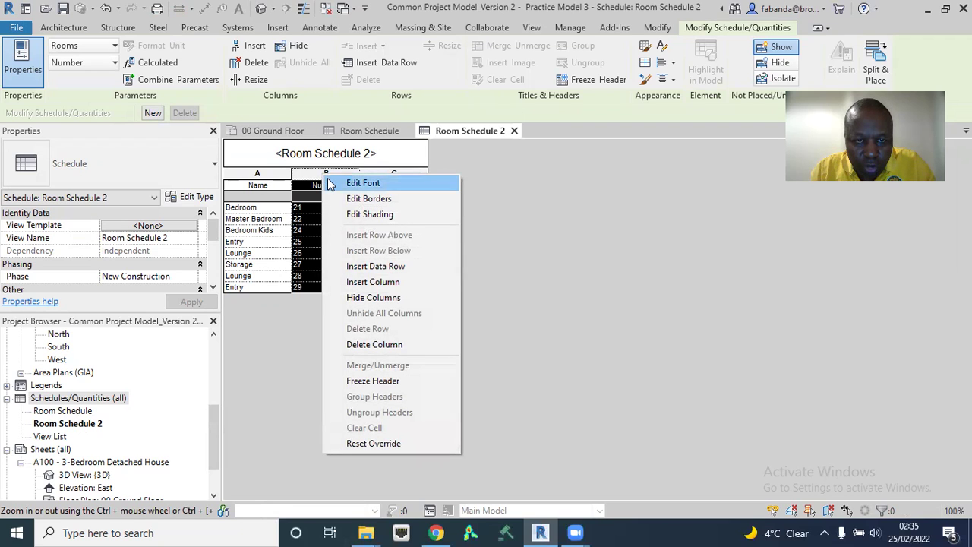
Step: Through Insert Column, move Number up so the columns read Number, Name, Area
left_click(383, 281)
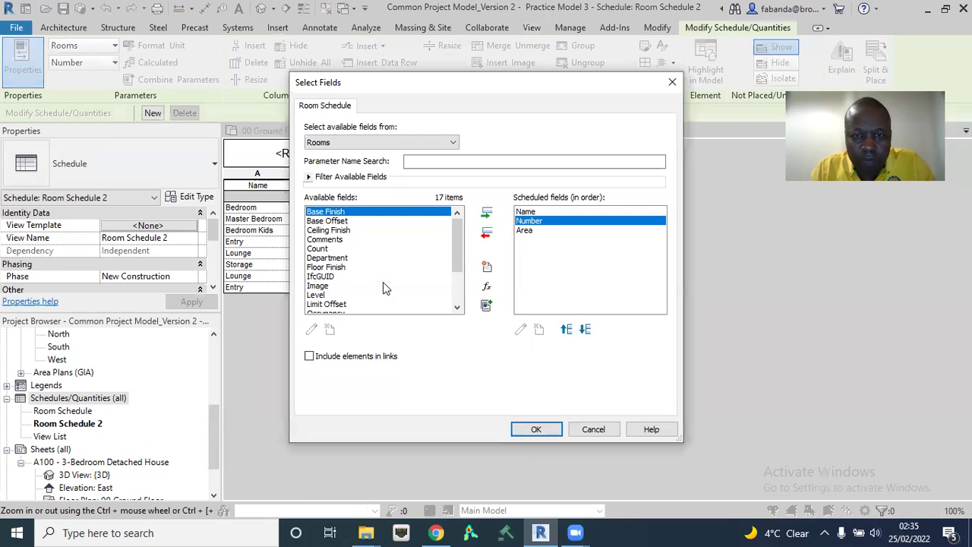
left_click(567, 329)
left_click(536, 429)
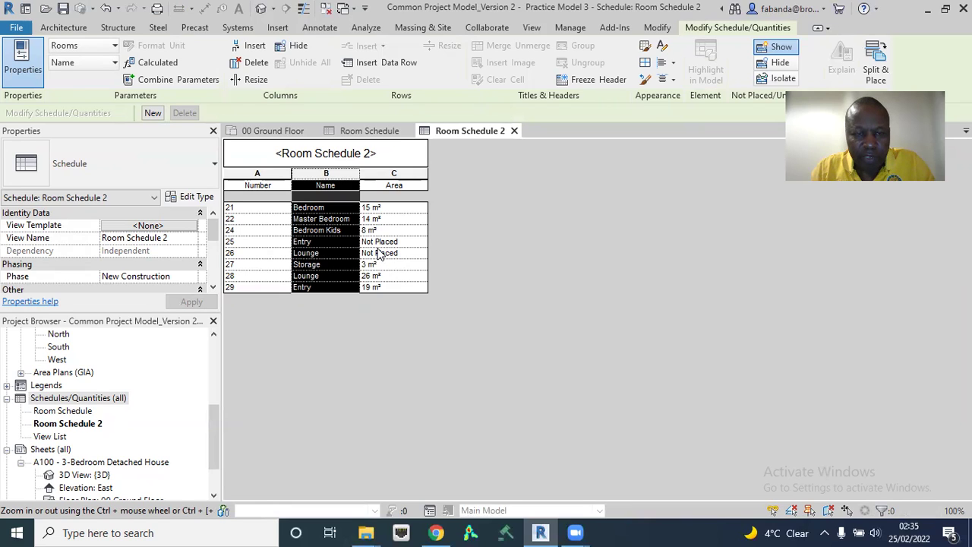
Step: Delete the Not Placed rows 25 Entry and 26 Lounge, leaving rooms 21 through 29
left_click(237, 241)
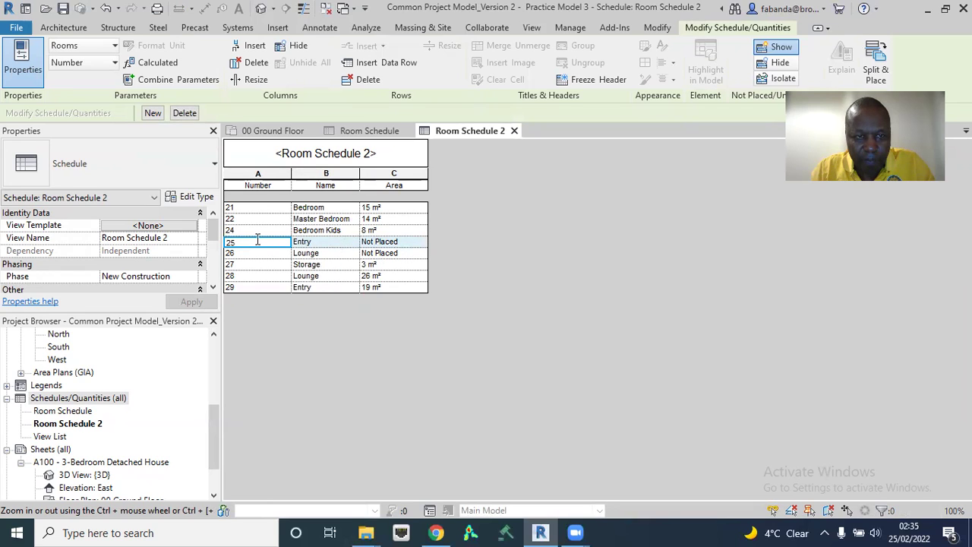
left_click(418, 243)
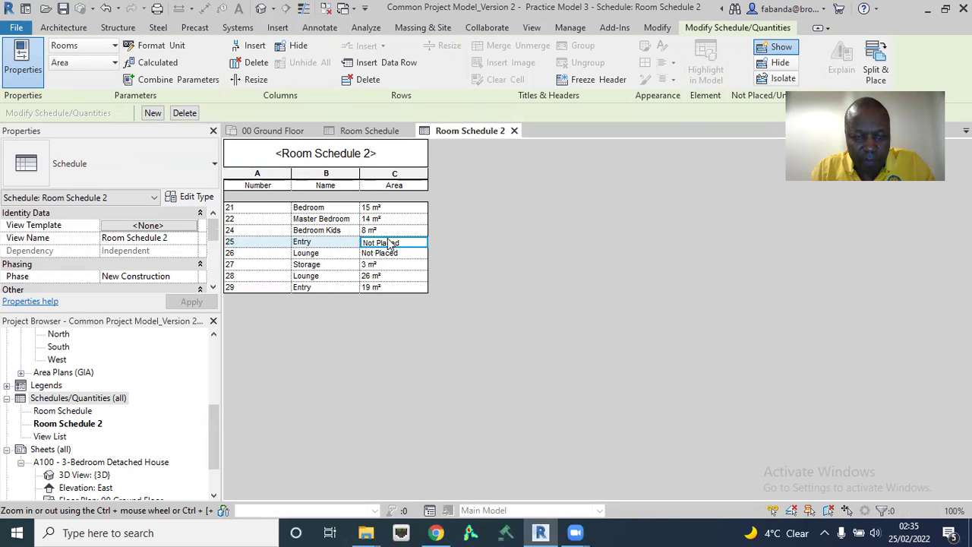
left_click(251, 253, "shift")
right_click(253, 258)
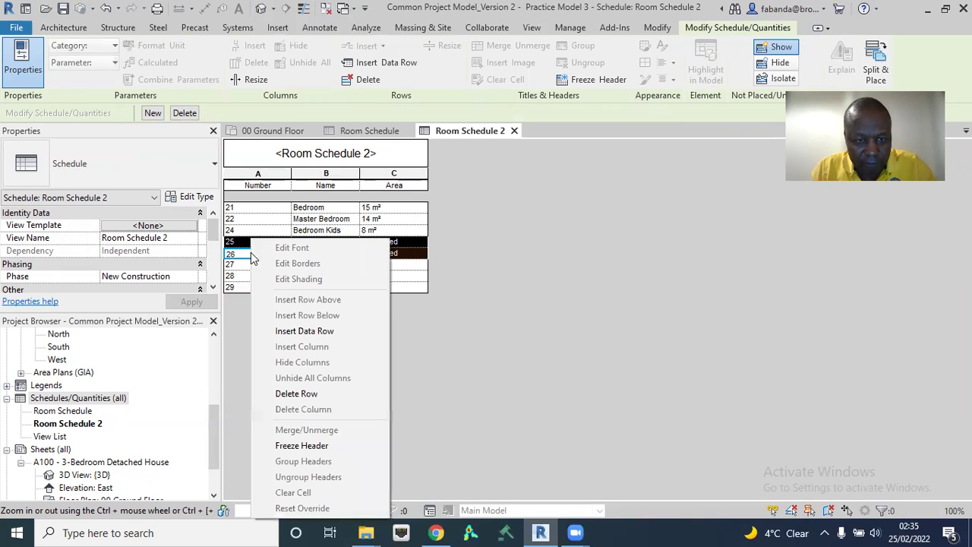
left_click(298, 397)
left_click(521, 275)
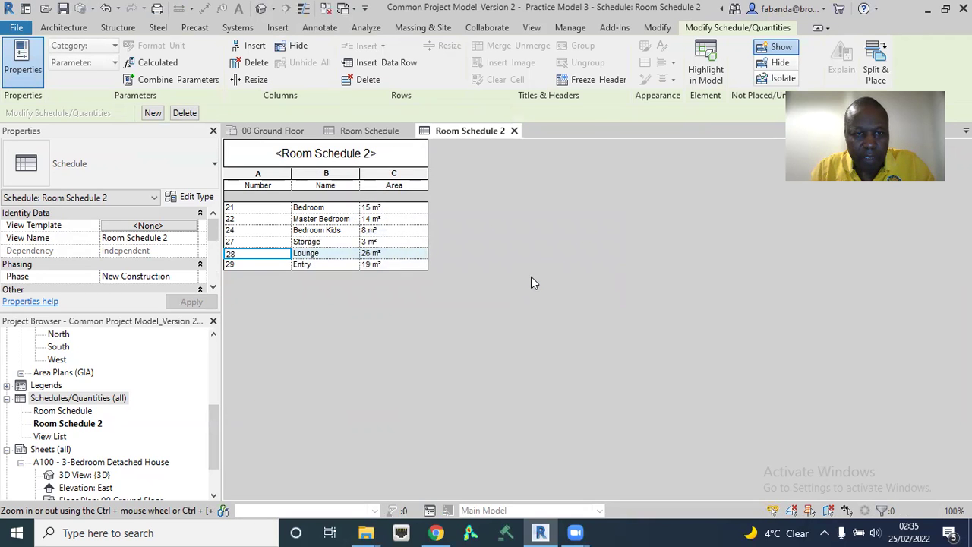
Step: Close Room Schedule 2 and switch back to the 00 Ground Floor plan view
left_click(514, 131)
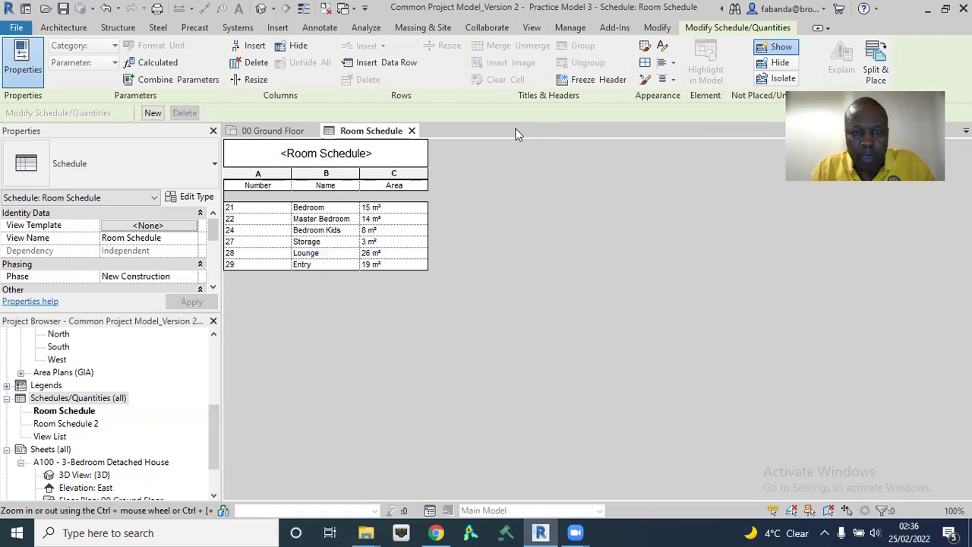
left_click(270, 131)
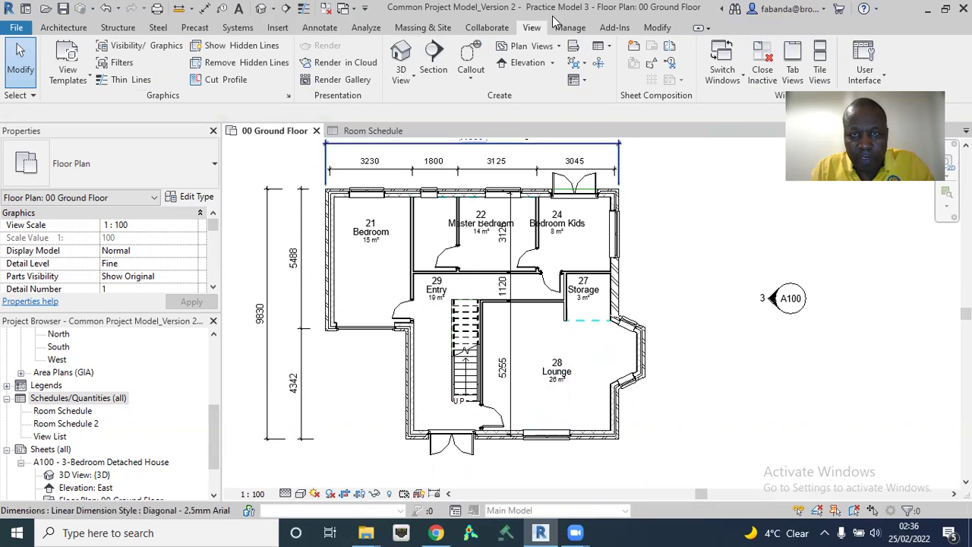
Step: Create a new Schedule/Quantities view with the Rooms category, named Room Schedule 3
left_click(604, 47)
left_click(622, 70)
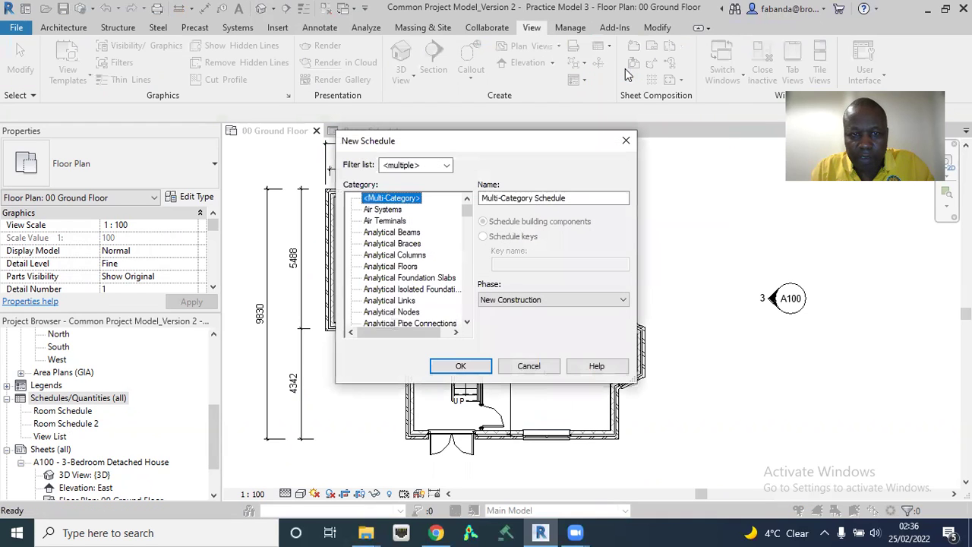
left_click_drag(468, 216, 467, 288)
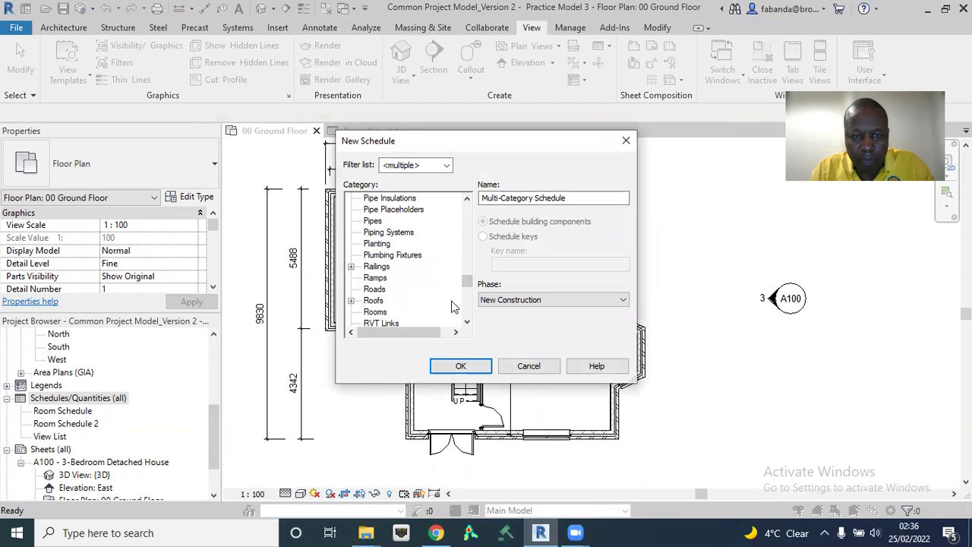
left_click(380, 312)
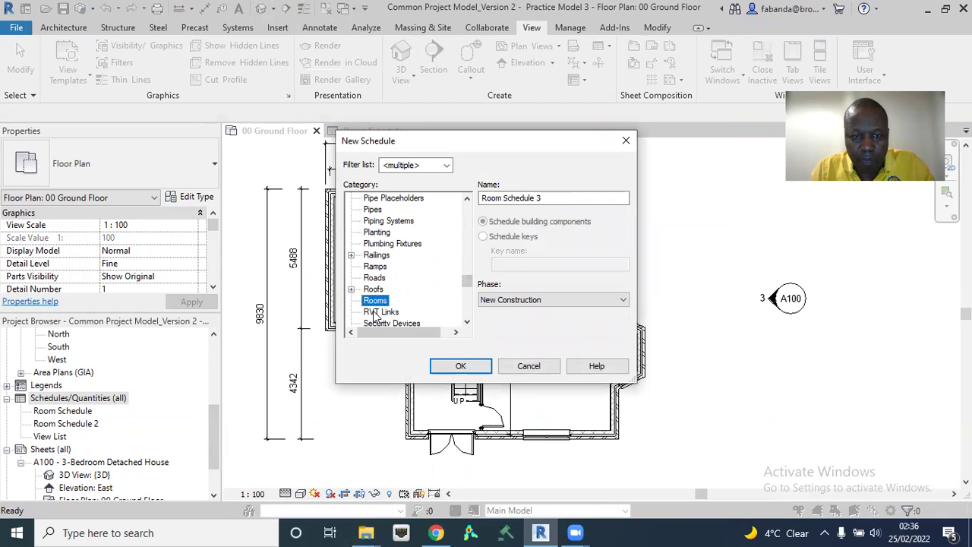
left_click(460, 367)
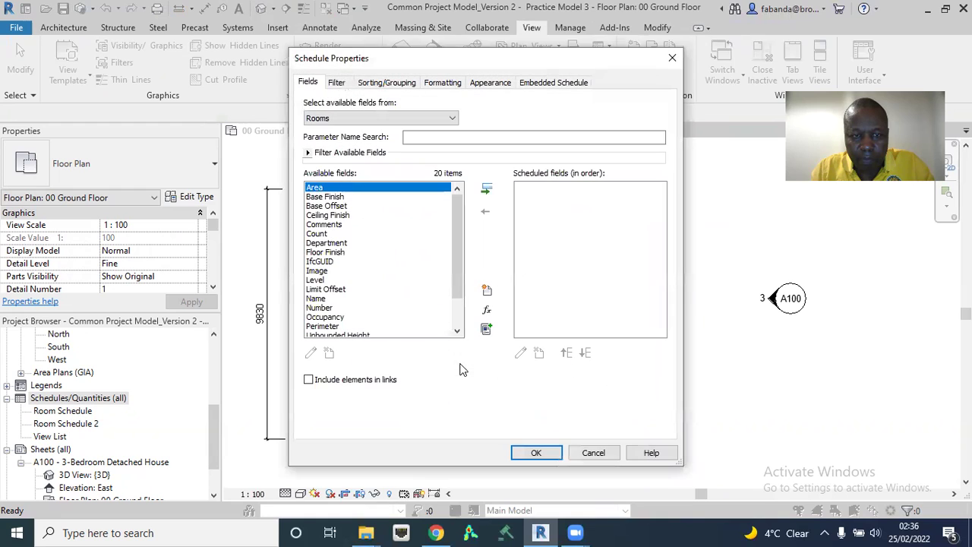
Step: Add the Area, Name and Number fields to the scheduled fields
left_click_drag(460, 237, 462, 199)
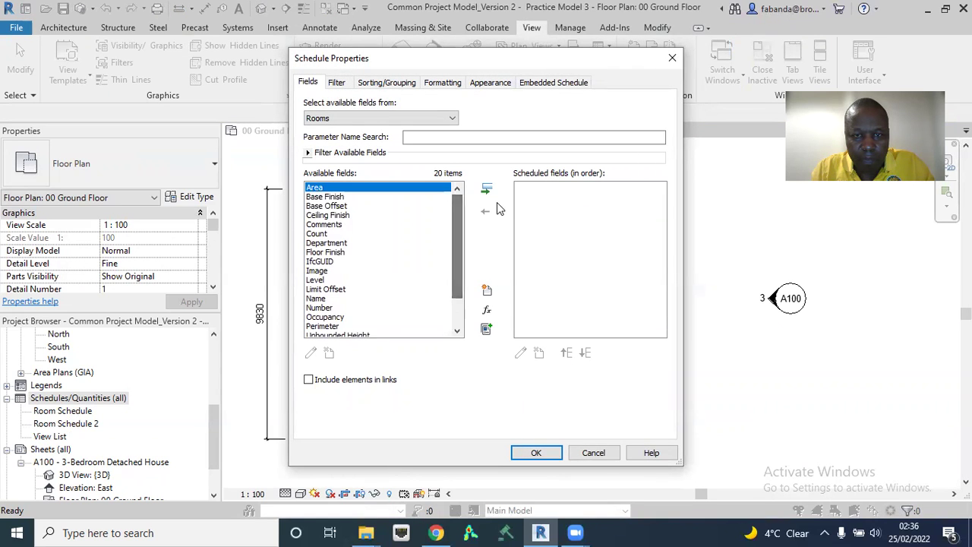
left_click(486, 188)
scroll(458, 263, "down", 1)
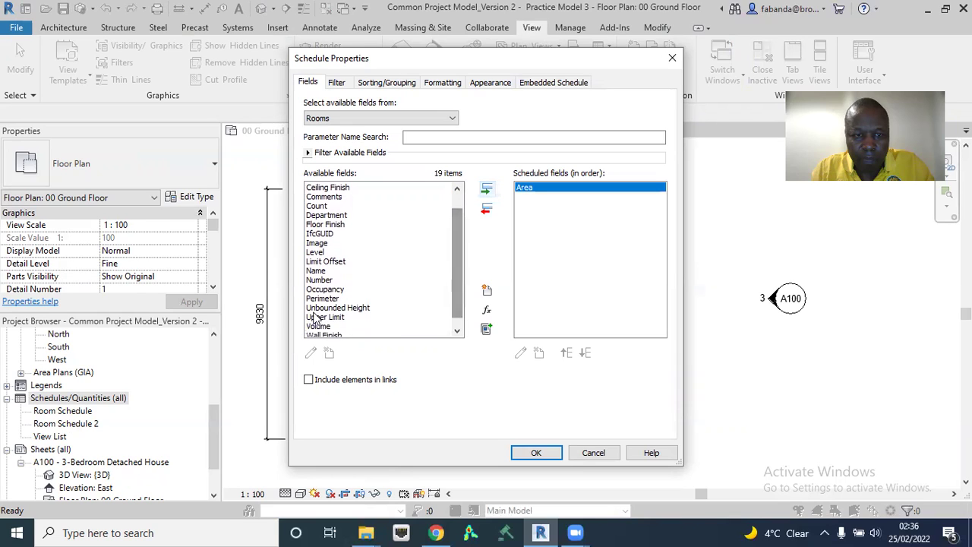
left_click(317, 272)
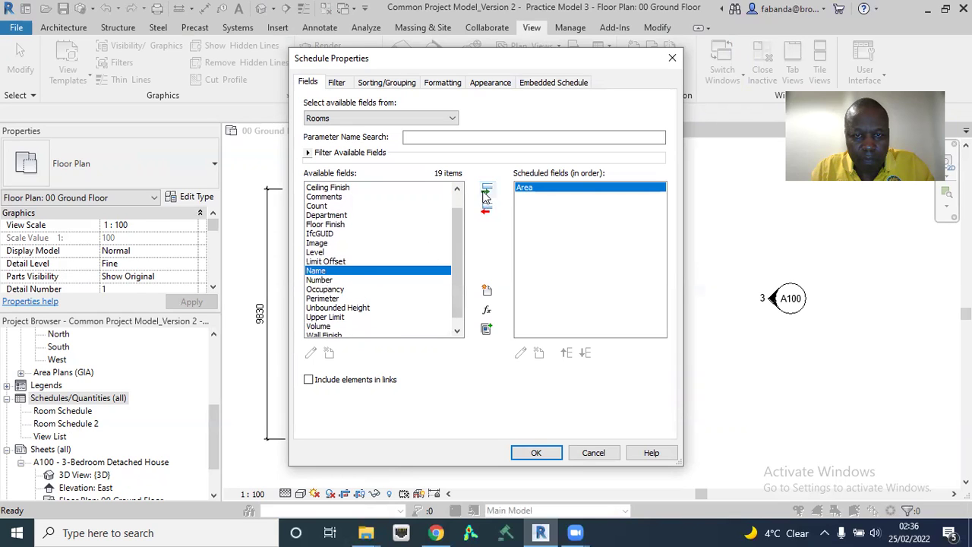
double_click(373, 272)
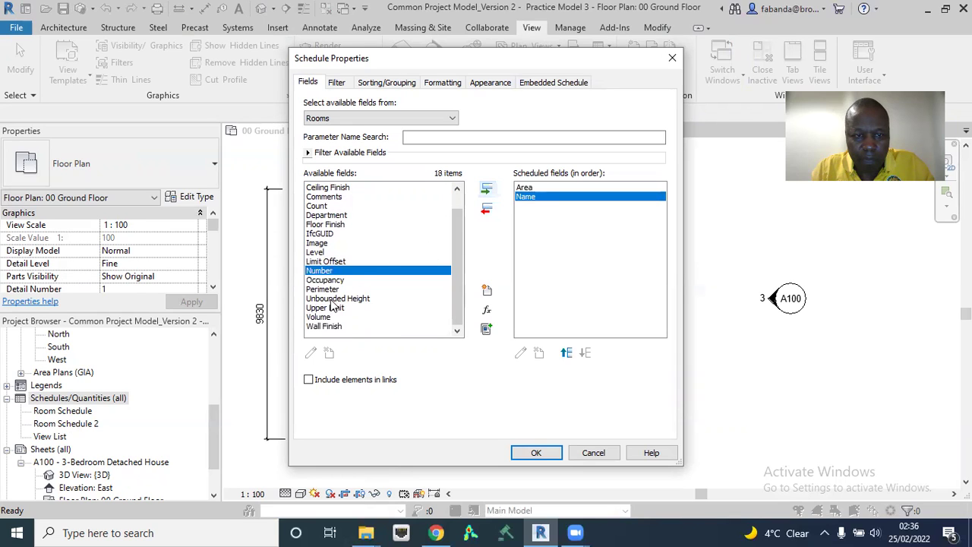
left_click(486, 189)
Step: Reorder the fields to Number, Name, Area and confirm the schedule properties
left_click(530, 188)
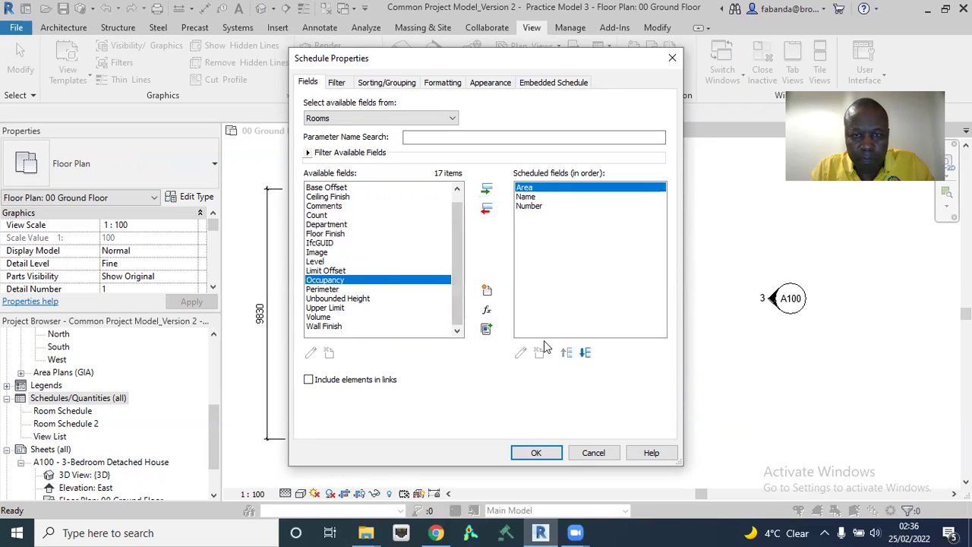
left_click(584, 353)
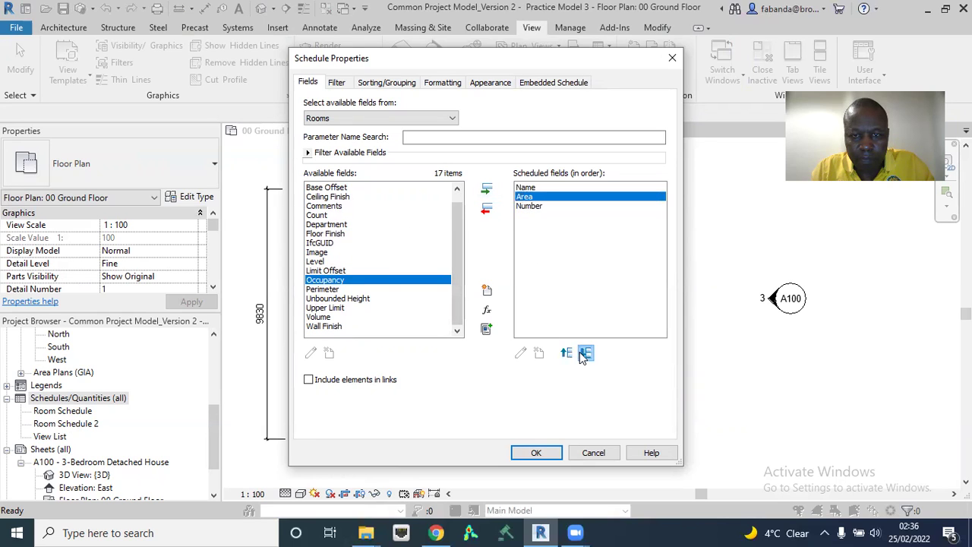
left_click(583, 353)
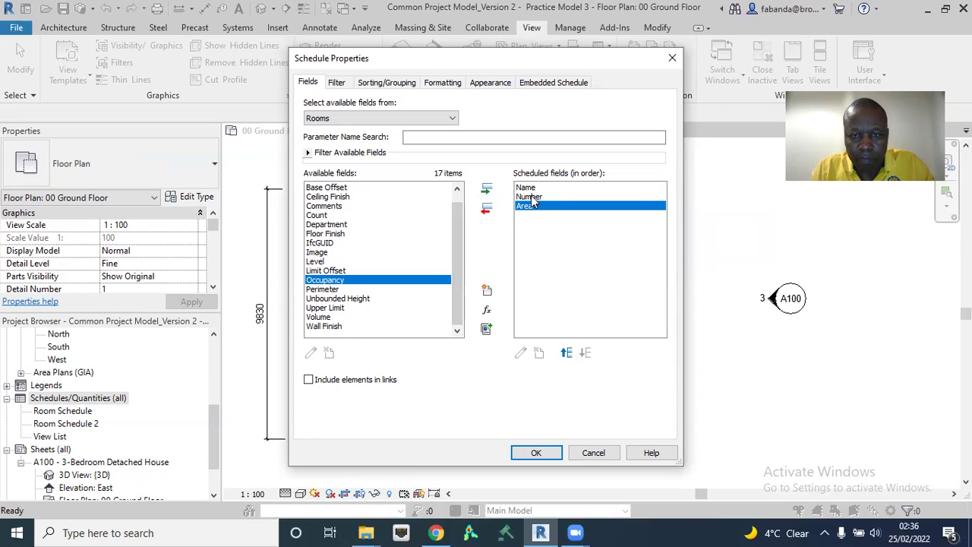
left_click(530, 196)
left_click(566, 352)
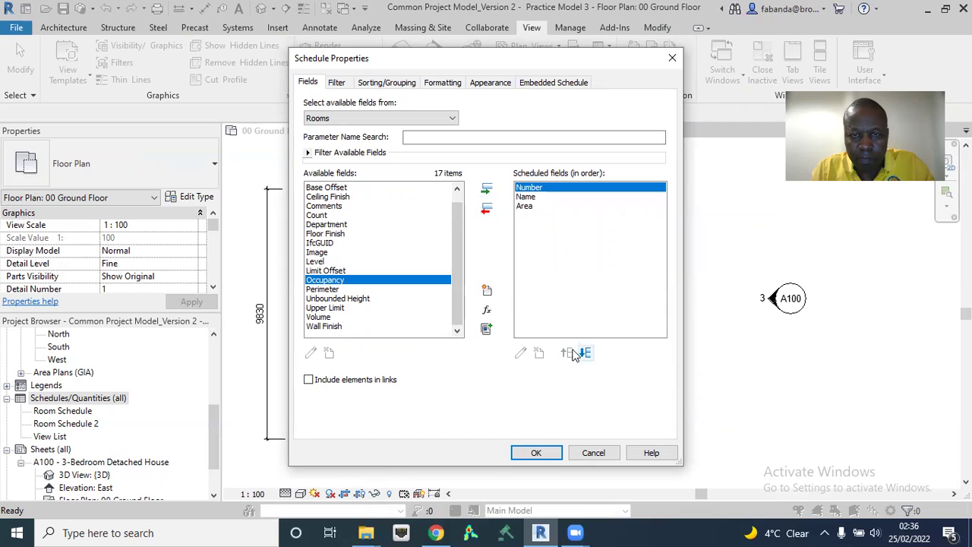
left_click(536, 452)
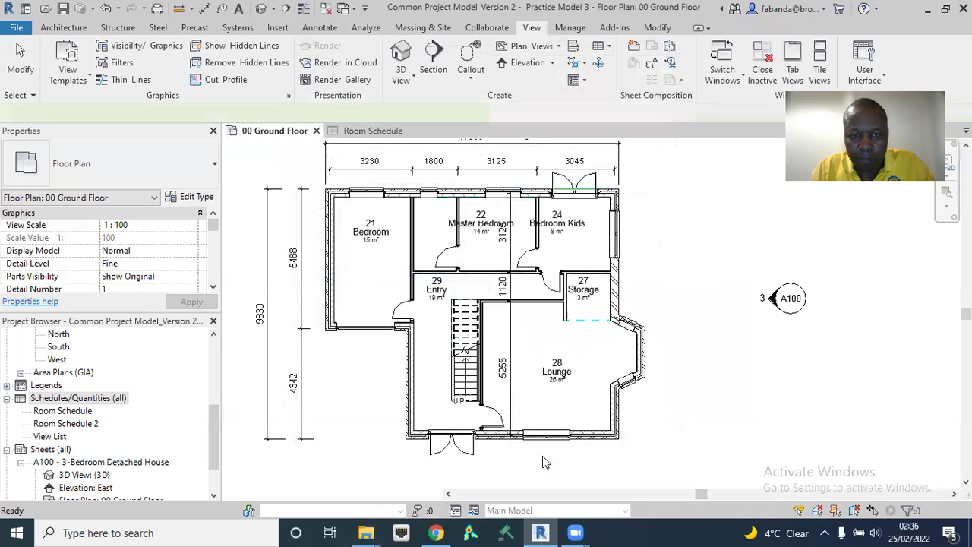